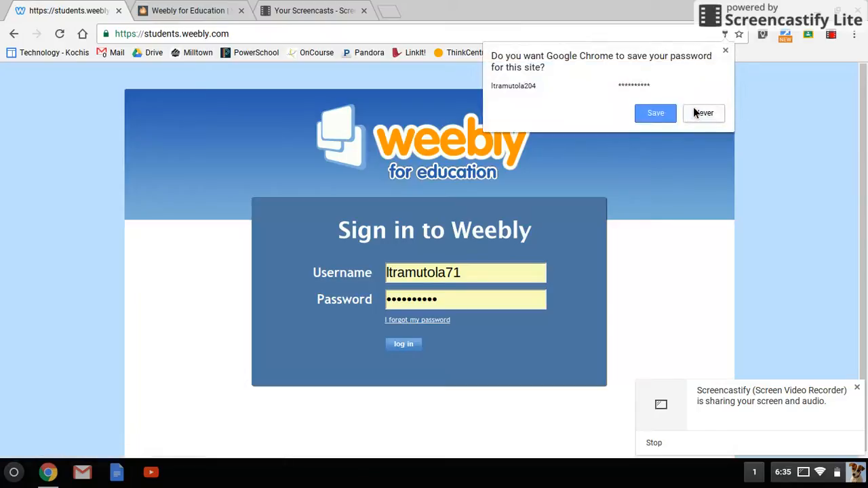
- Decline Chrome's password-saving offer and log in with the student account's username and password
click(664, 116)
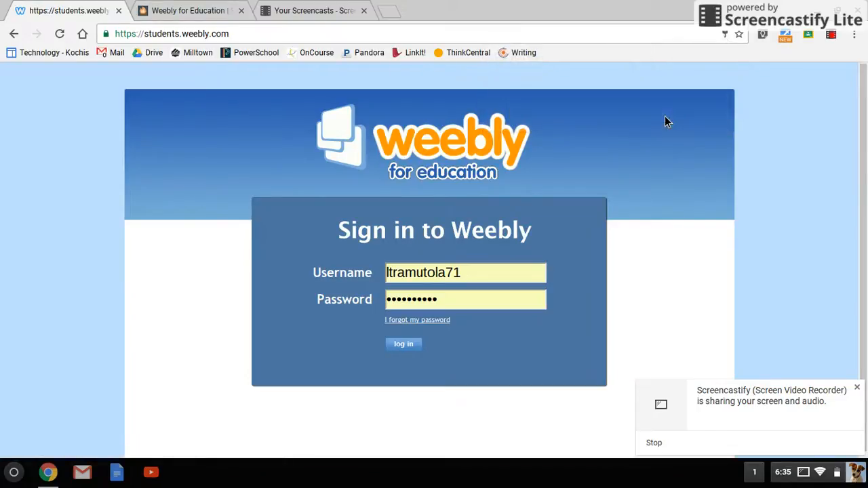
drag(476, 277, 361, 271)
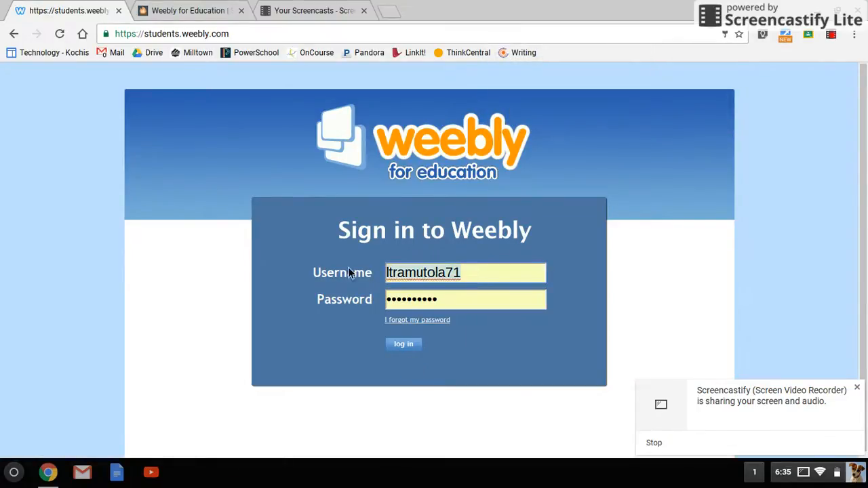
key(BackSpace)
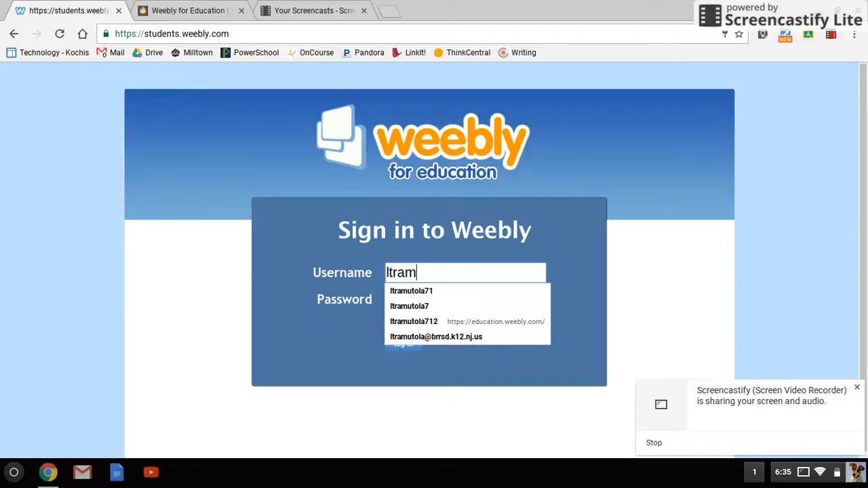
key(Tab)
text(•••••••••)
click(394, 347)
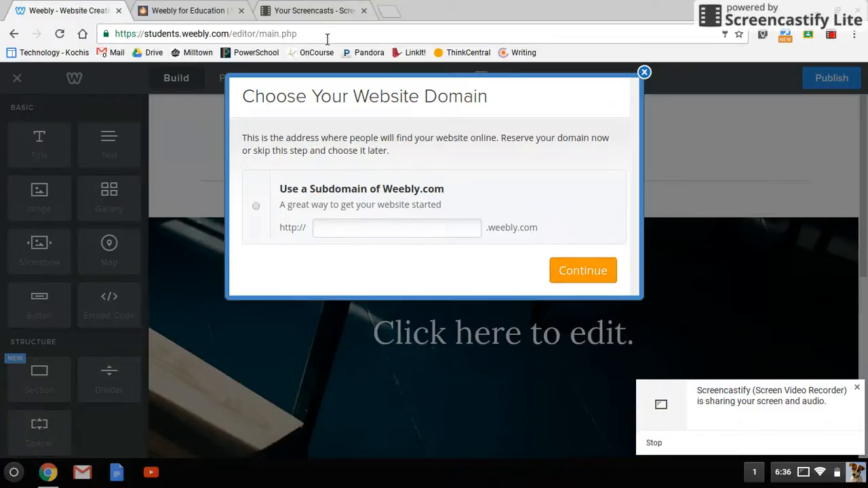
- Enter a weebly.com subdomain for the new site and let it be confirmed available
click(338, 234)
text(lindseyteam204)
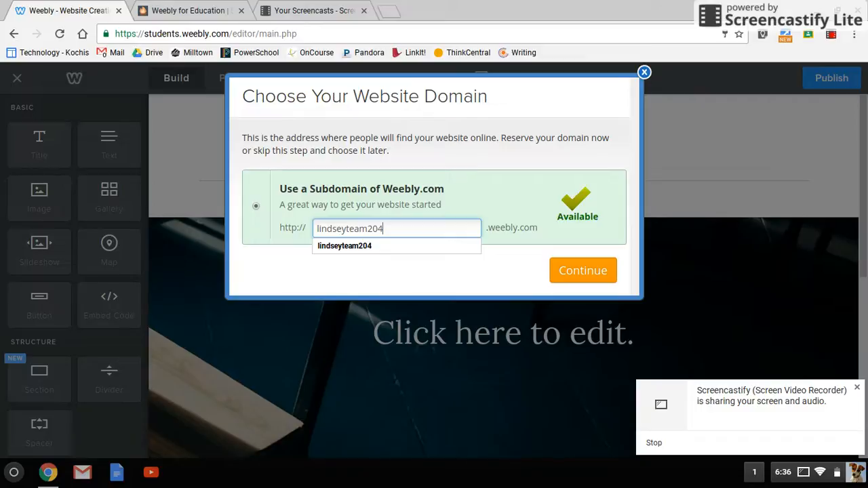
click(434, 274)
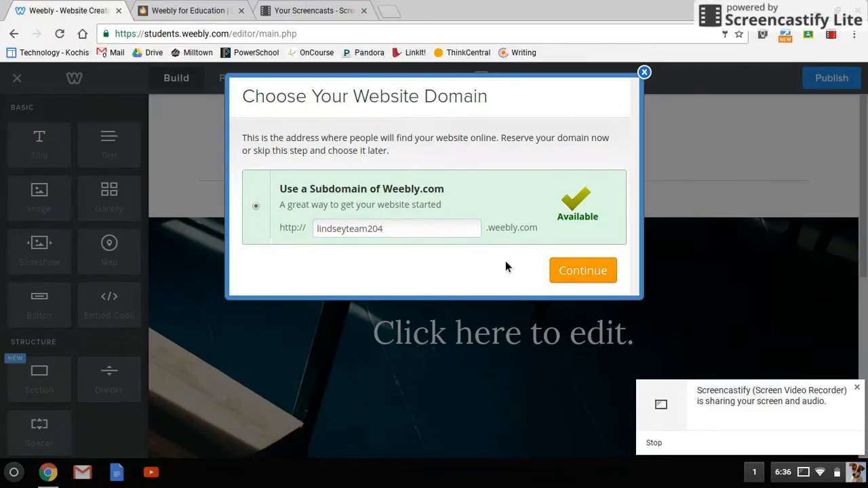
- Accept the subdomain and replace MY in the MY SITE title with the owner's first name
click(572, 274)
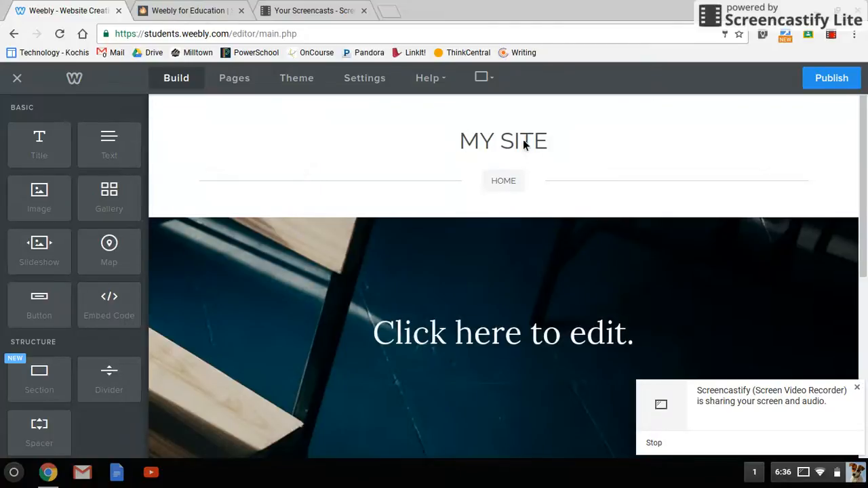
click(528, 144)
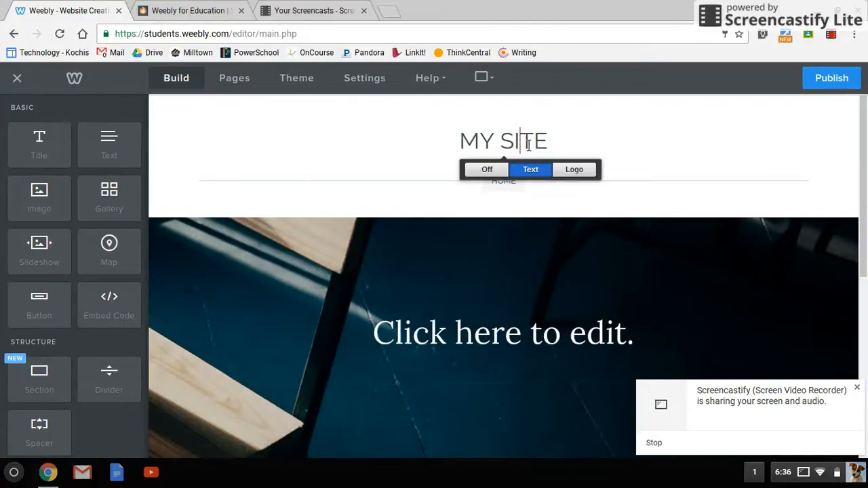
drag(505, 145, 460, 145)
text(LINDSEY'S)
- Change the banner headline text to 'My Blog Website'
click(490, 224)
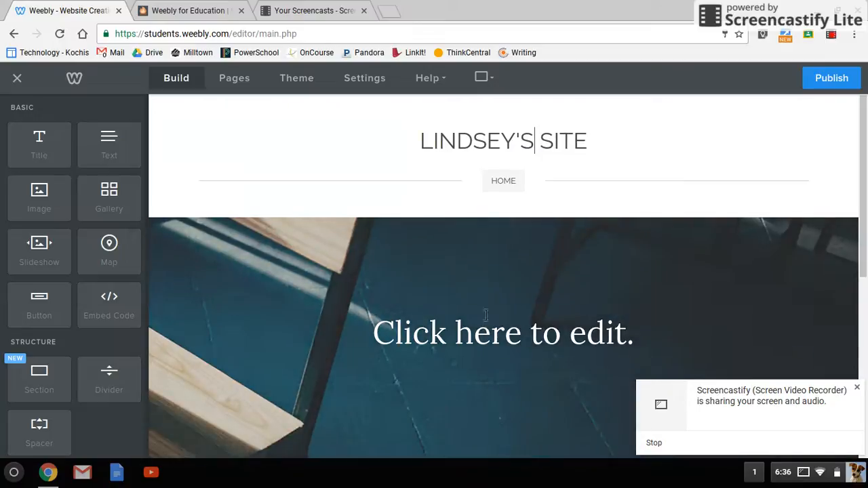
click(482, 342)
text(My Blog Website)
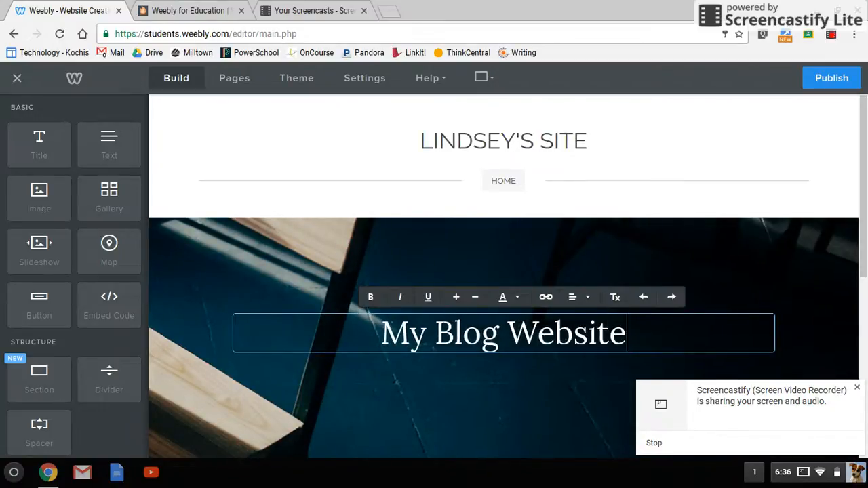
- Add a text block reading 'A little about me here!' to the empty section, then start publishing
click(514, 252)
scroll(515, 251, down, 4)
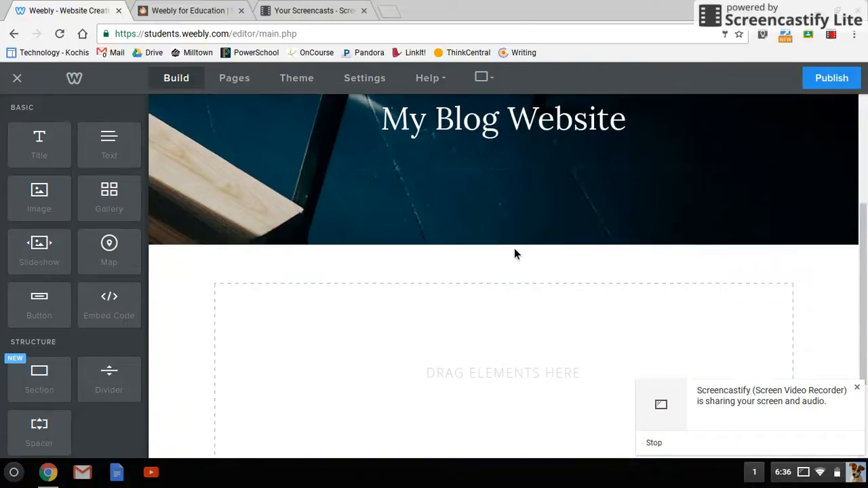
scroll(409, 348, down, 2)
scroll(409, 349, up, 2)
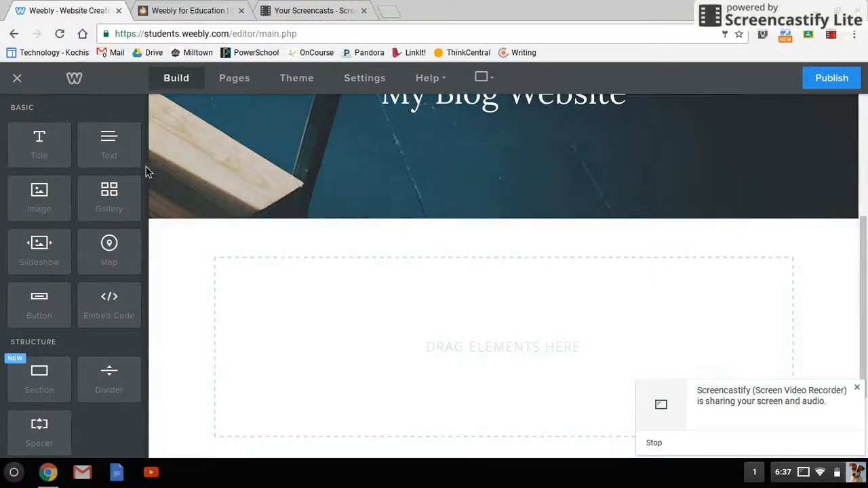
drag(116, 157, 399, 360)
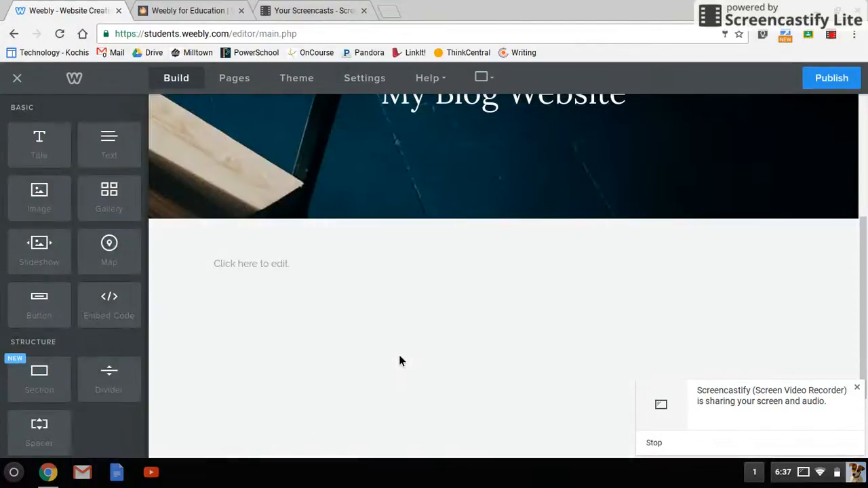
click(278, 268)
right_click(278, 269)
click(278, 270)
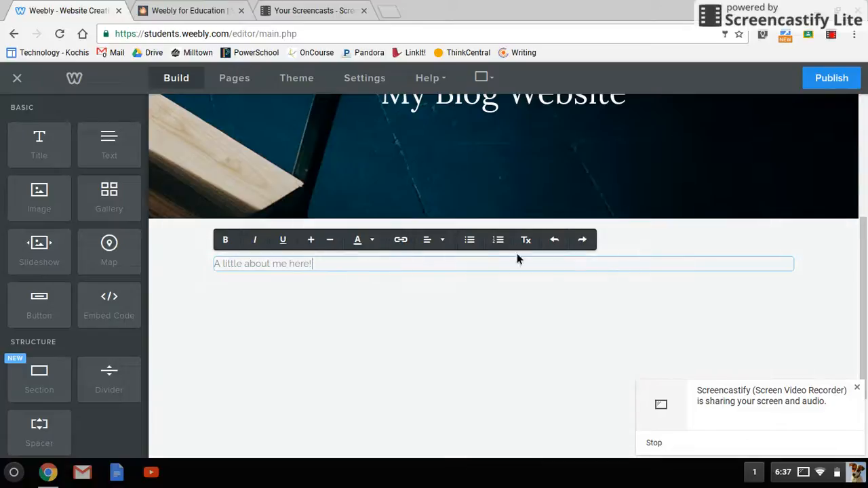
click(826, 83)
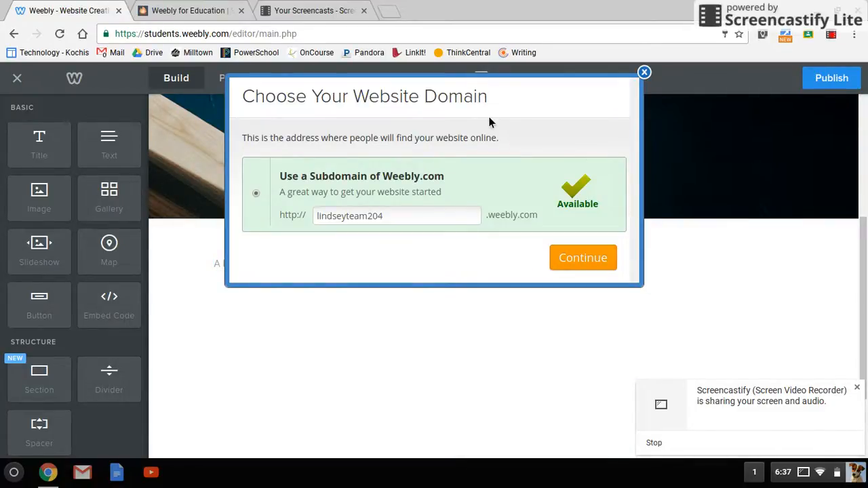
- Confirm the subdomain to publish the site, dismiss the published message, and return to the top
click(569, 256)
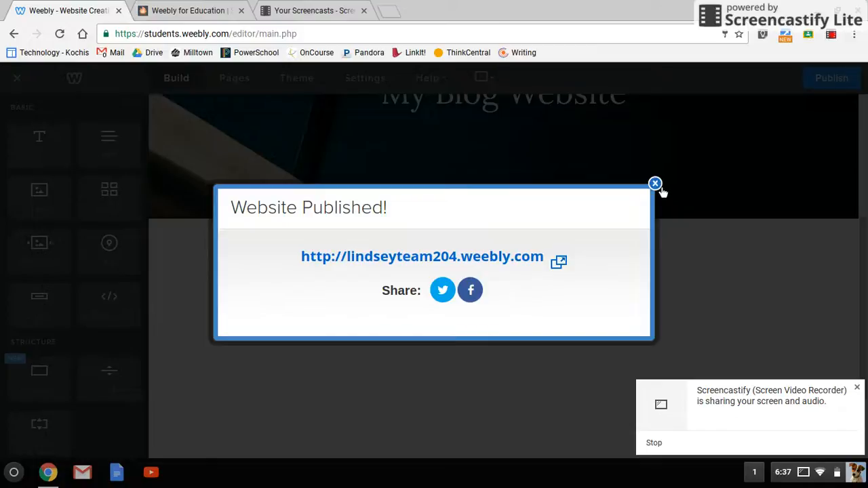
click(658, 185)
scroll(658, 187, up, 5)
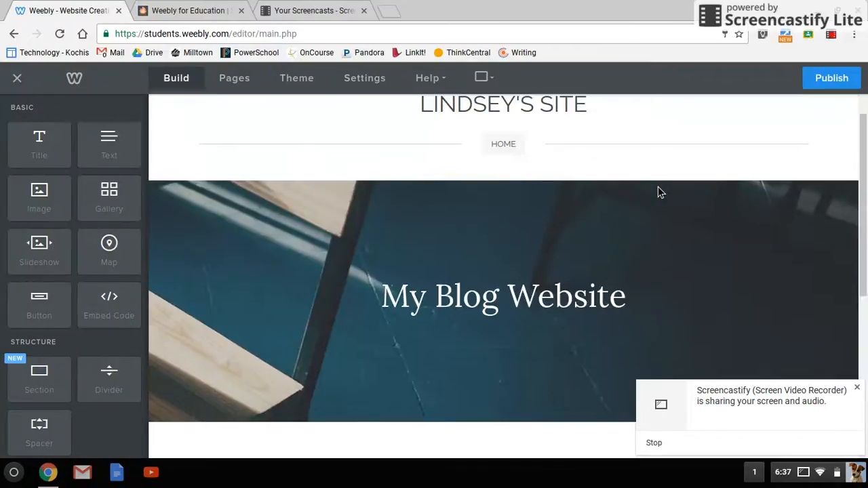
scroll(420, 122, up, 1)
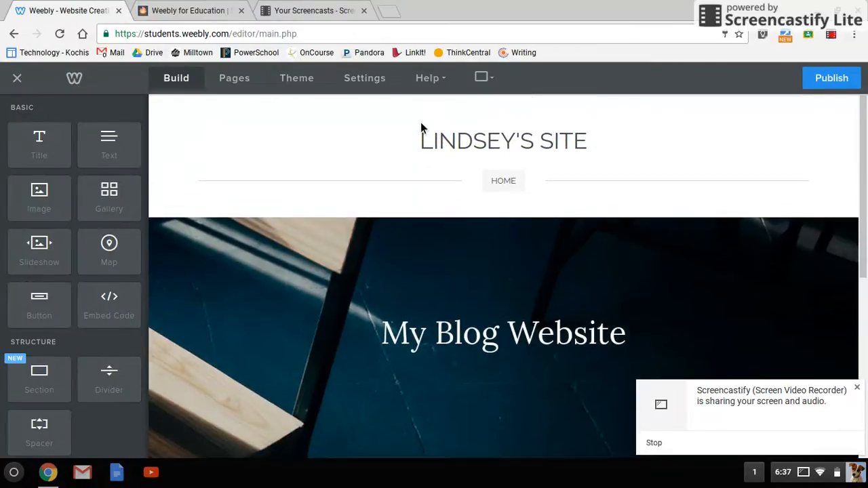
- Add a new Blog page to the site in the Pages view
click(246, 86)
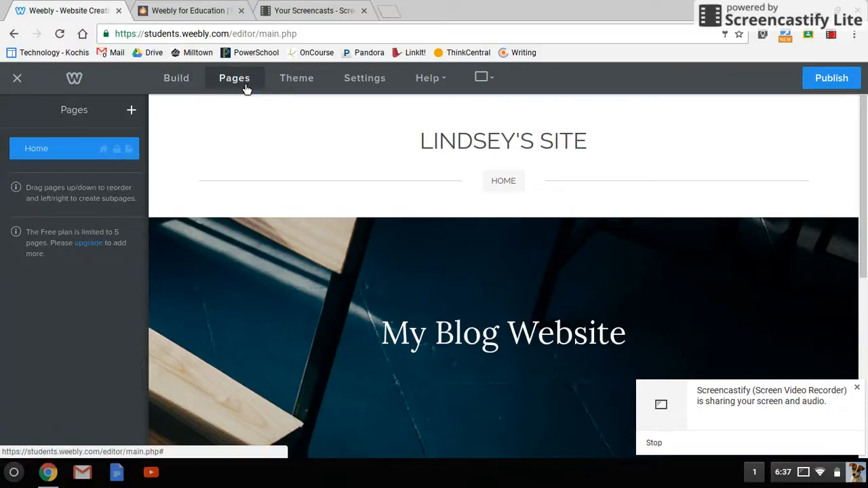
click(131, 111)
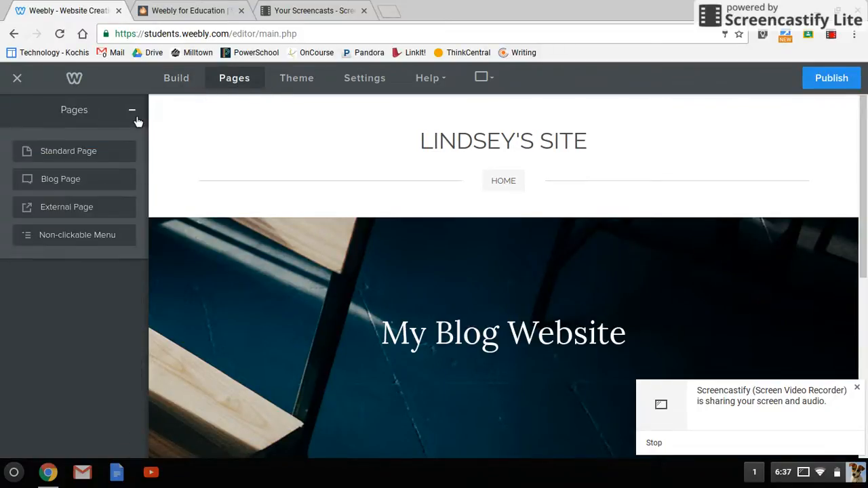
click(73, 182)
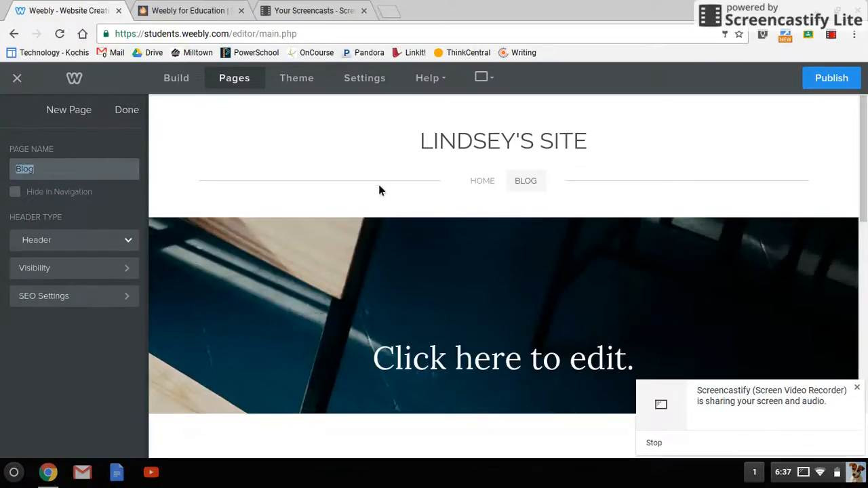
scroll(397, 258, down, 2)
scroll(495, 237, up, 3)
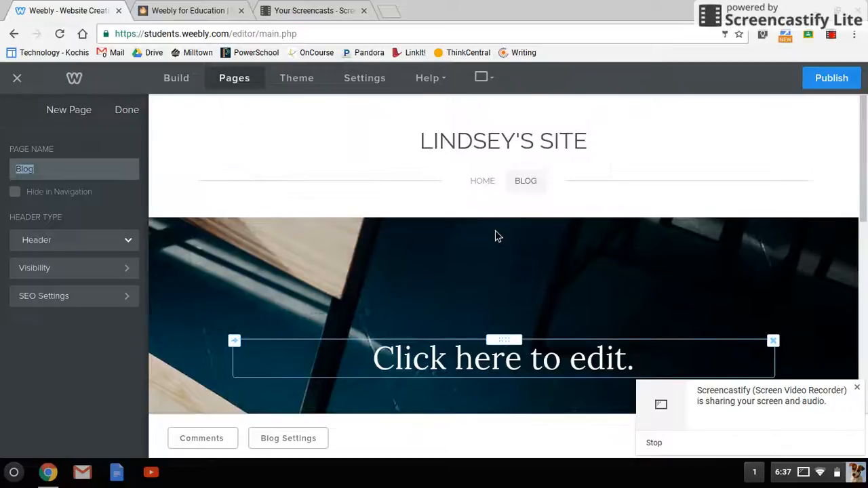
- Open the Blog page in the editor and set its headline to 'Blog'
click(494, 180)
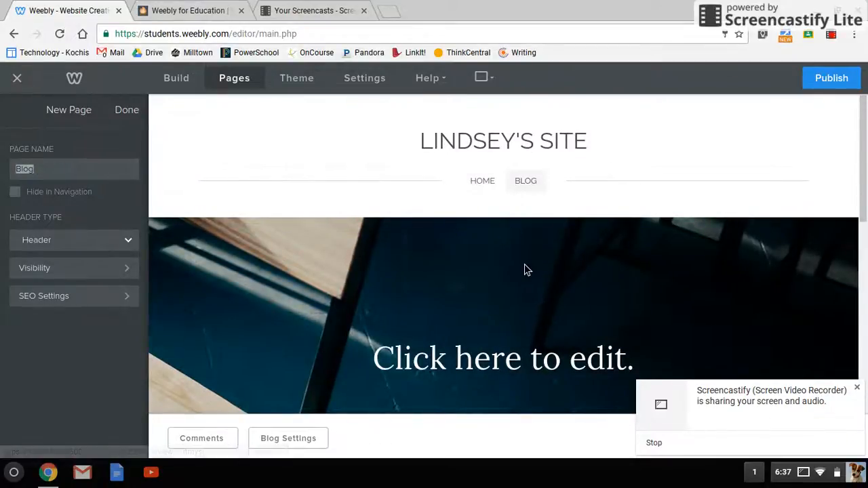
scroll(525, 269, down, 5)
scroll(525, 270, up, 5)
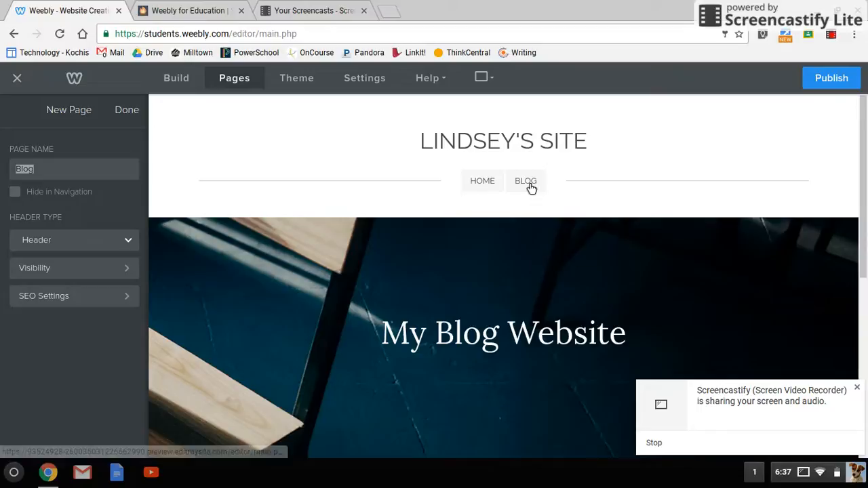
click(528, 184)
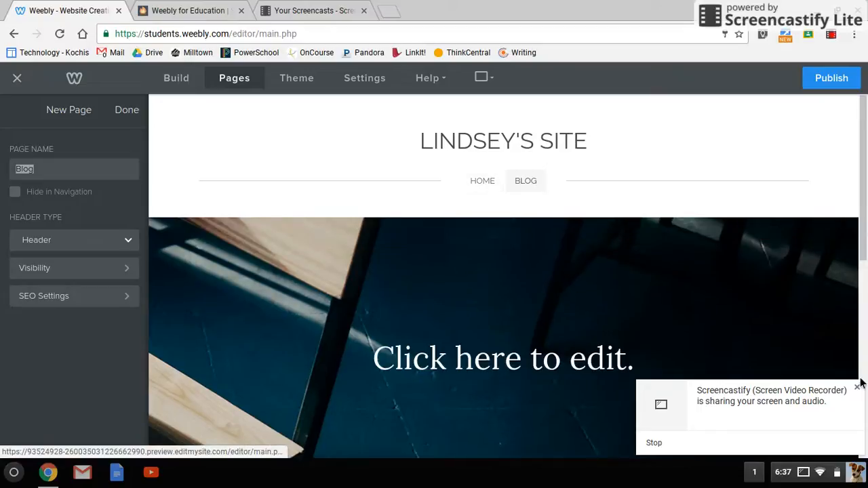
click(858, 388)
click(539, 358)
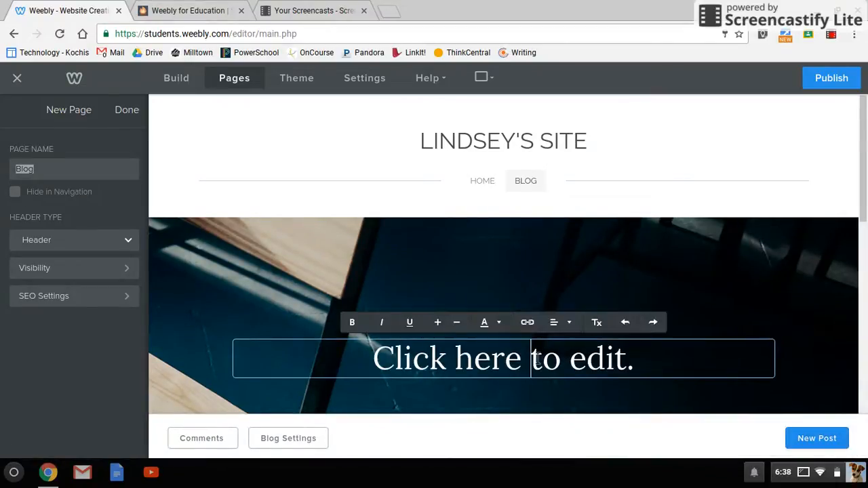
text(Blog)
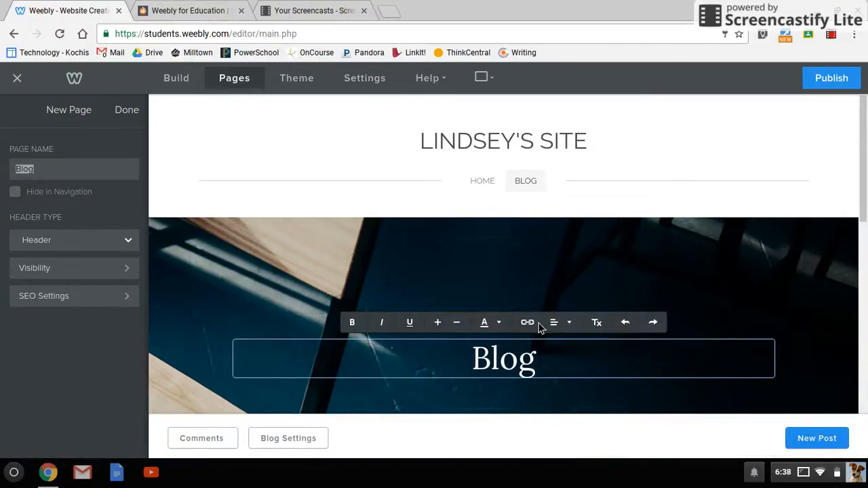
- Start a new blog post from the Blog page
scroll(606, 296, down, 4)
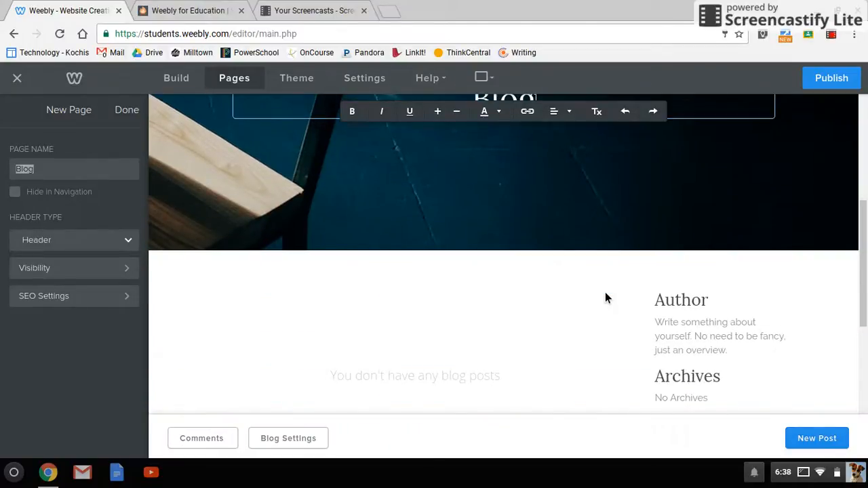
scroll(606, 296, down, 3)
click(820, 441)
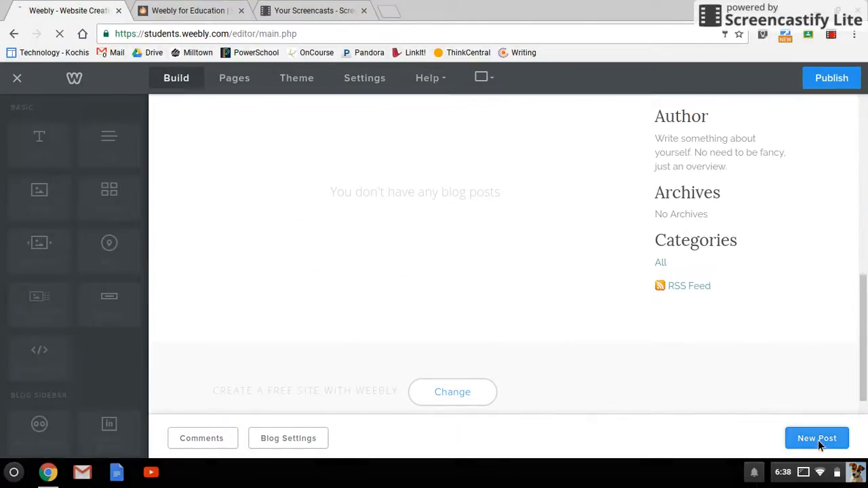
scroll(459, 261, down, 1)
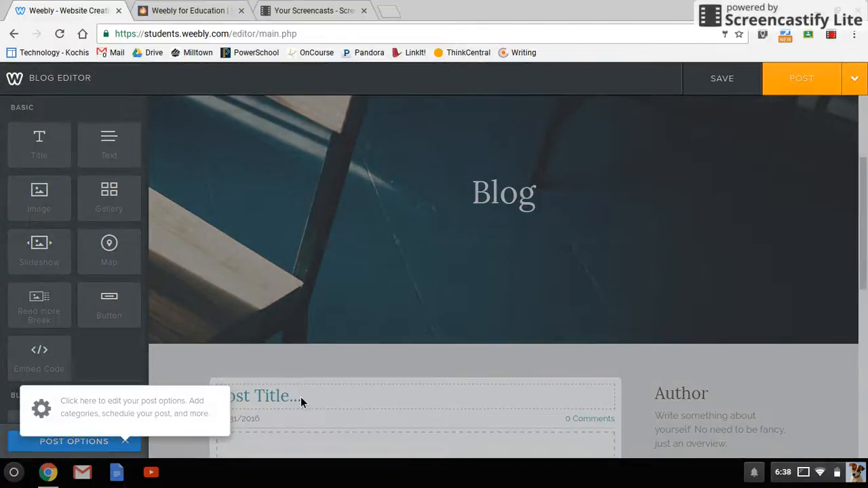
- Dismiss the post options tip and title the post 'Halloween'
click(302, 401)
scroll(306, 402, down, 1)
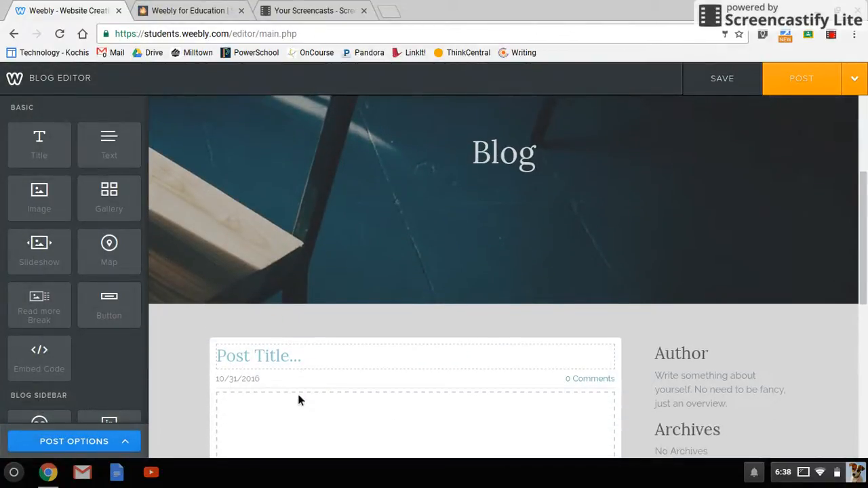
click(276, 353)
text(Halloween)
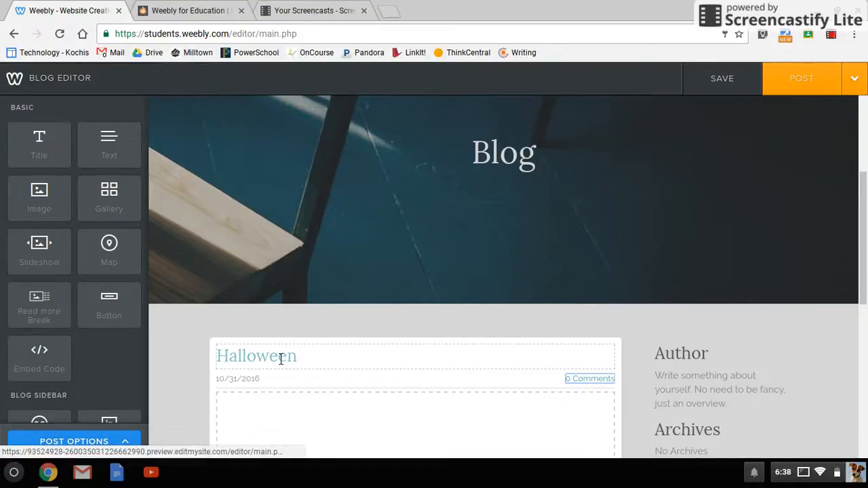
- Add a body text block reading 'Today was Halloween. We had a fun party!' and save the draft
scroll(281, 359, down, 2)
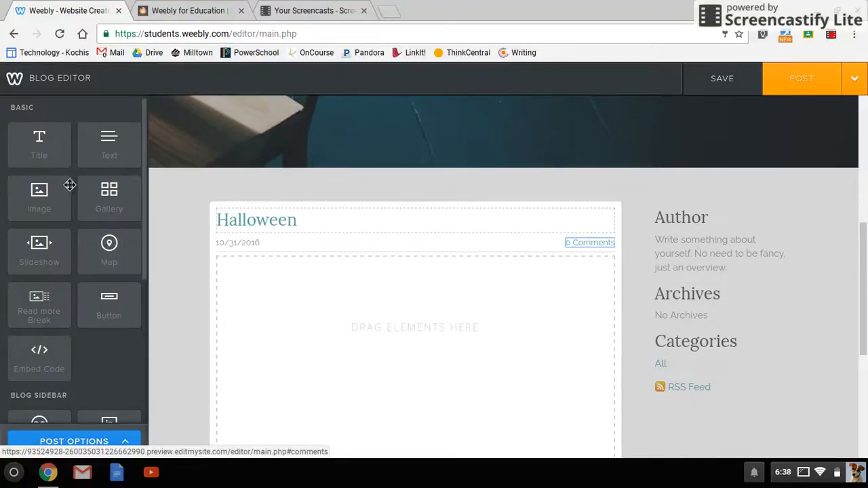
drag(99, 152, 354, 368)
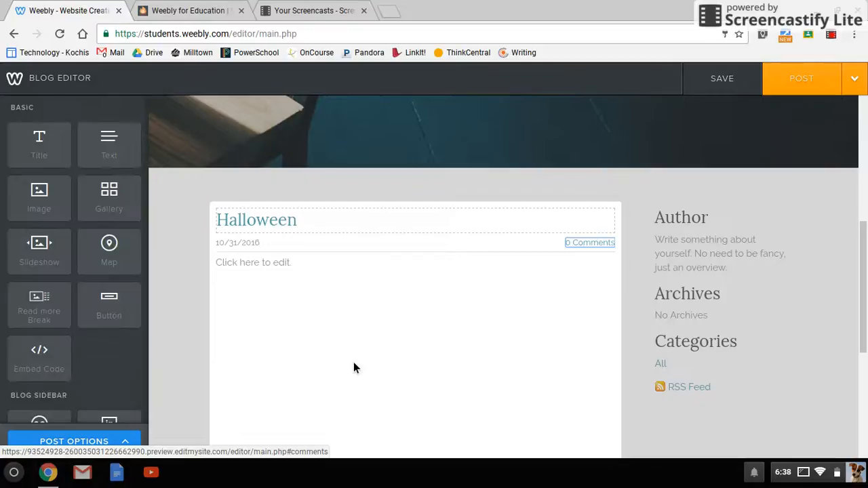
click(285, 264)
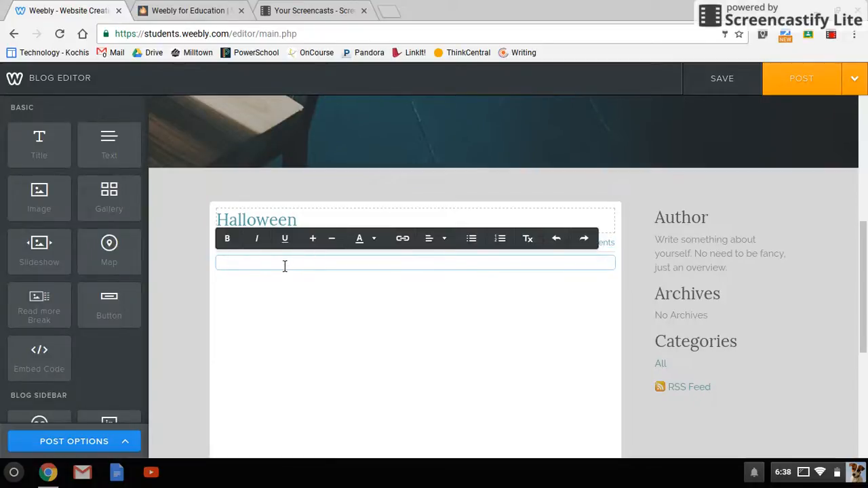
text(Today was Halloween.  We)
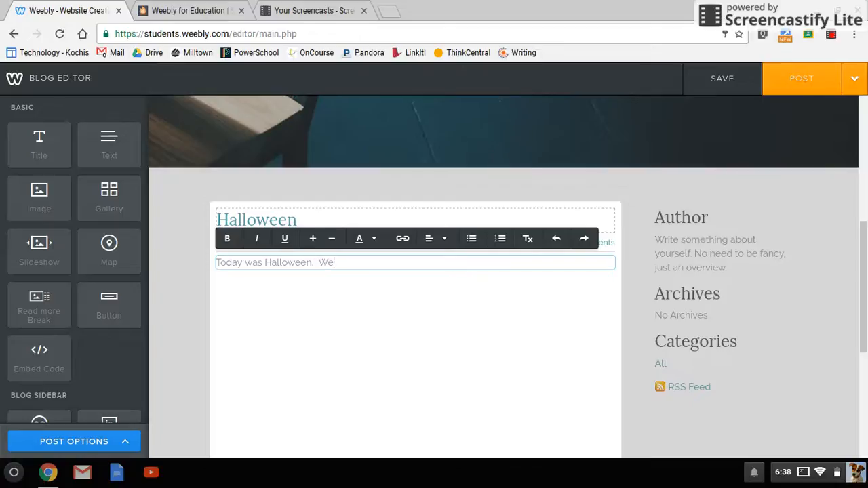
text( had a fun party!)
scroll(488, 277, down, 1)
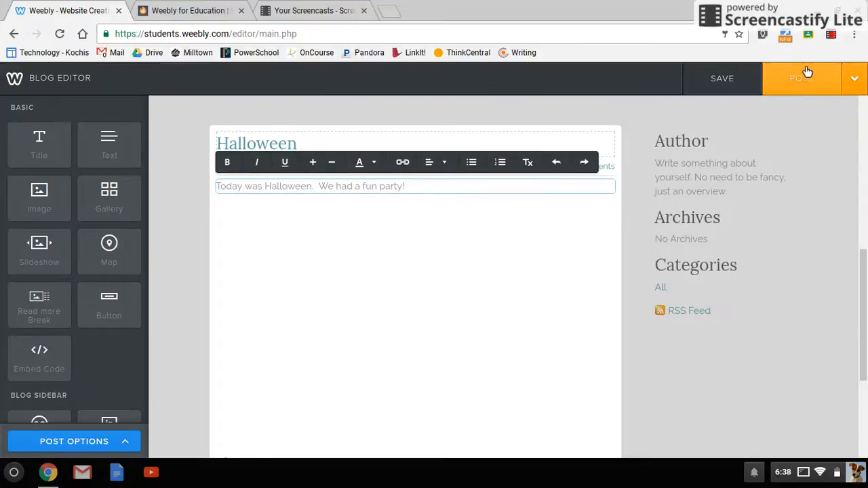
click(743, 80)
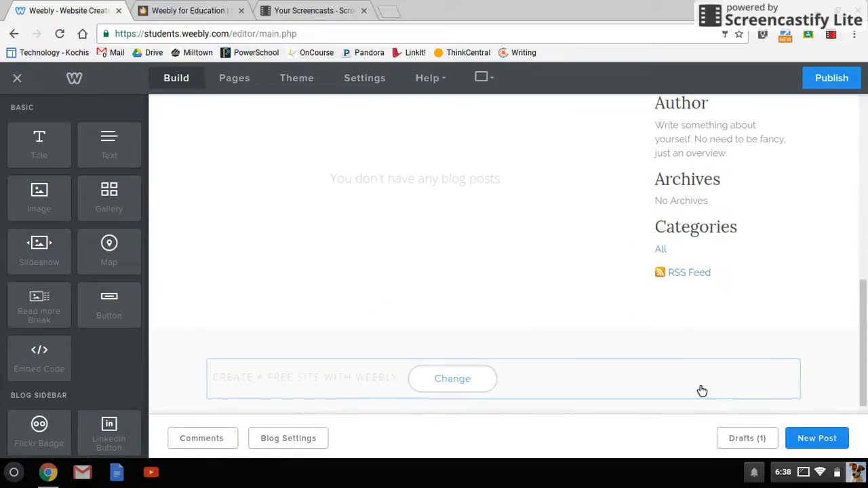
- Reopen the Halloween draft from Drafts, post it to the blog, and close the confirmation
click(736, 440)
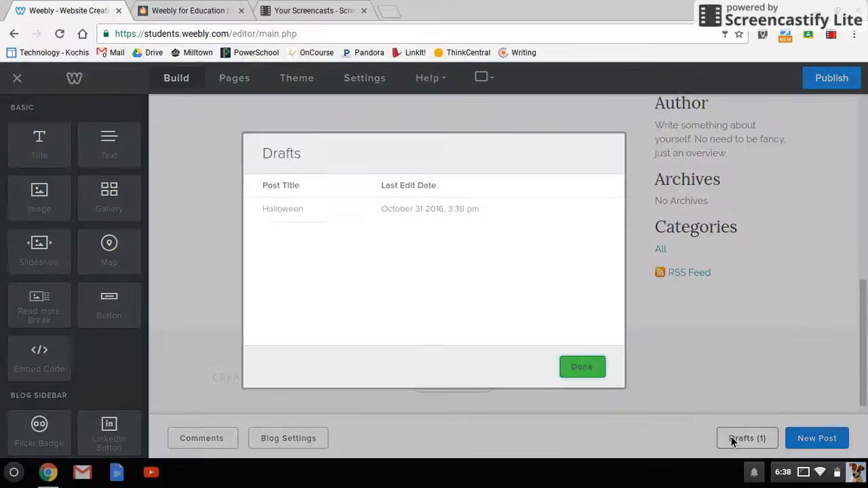
click(406, 215)
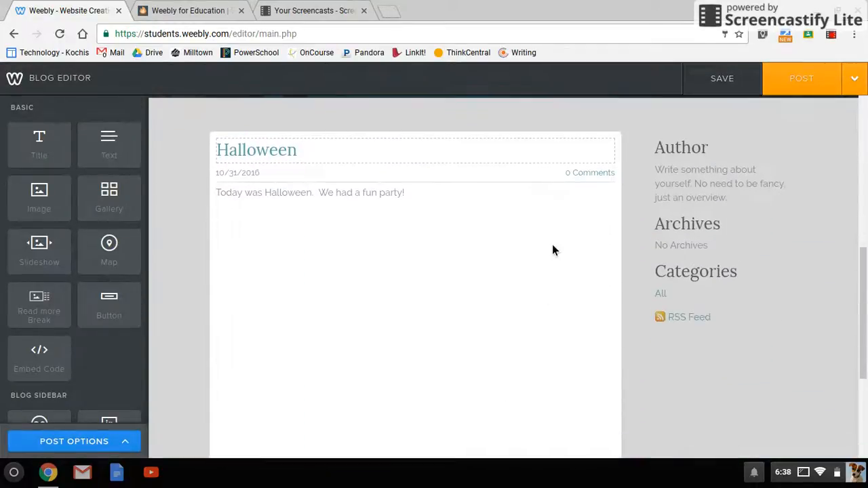
click(817, 80)
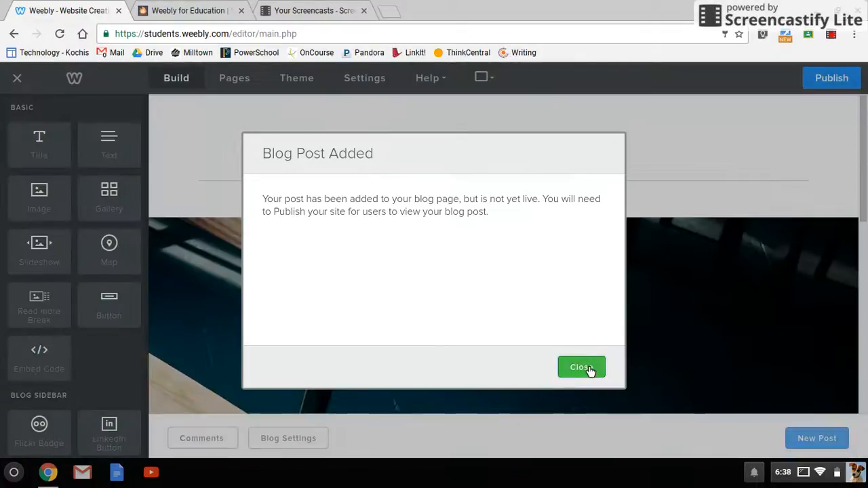
click(586, 368)
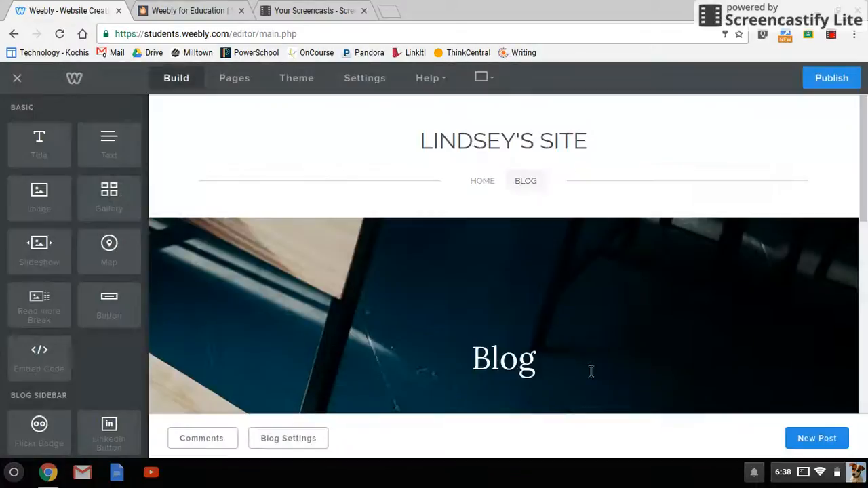
- Republish the site and open its live URL in a new tab
click(829, 82)
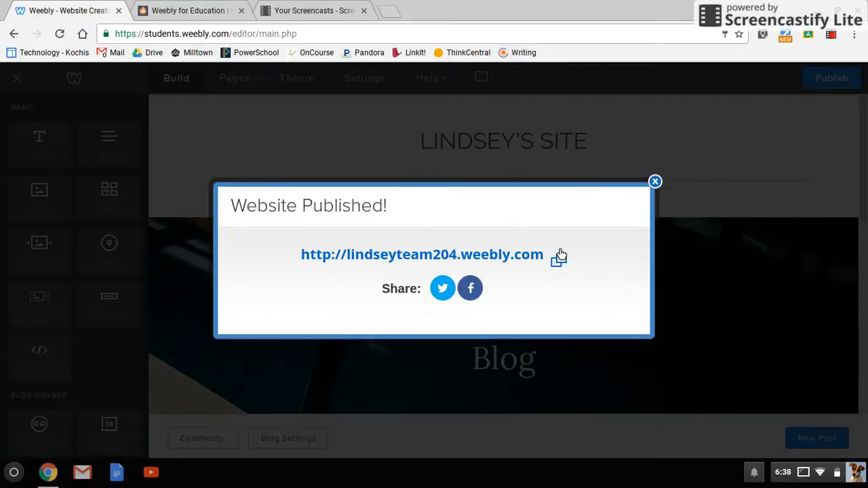
click(448, 261)
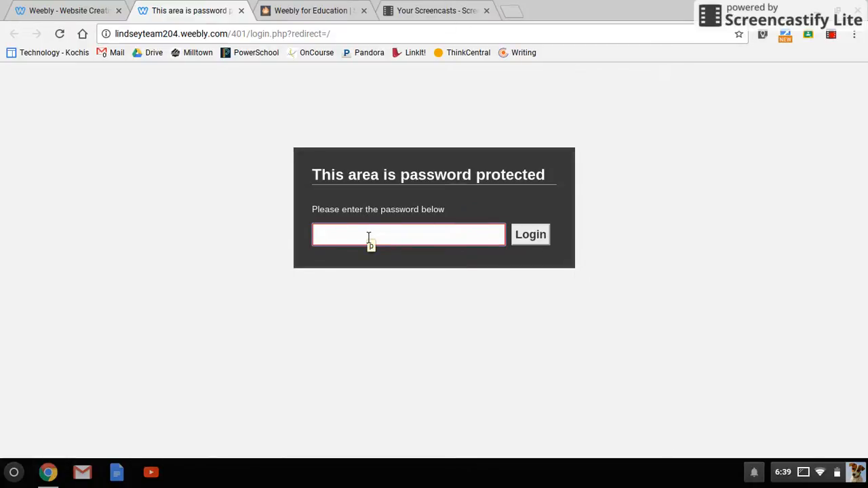
- Enter the site password to load the live home page with the 'My Blog Website' banner
click(346, 243)
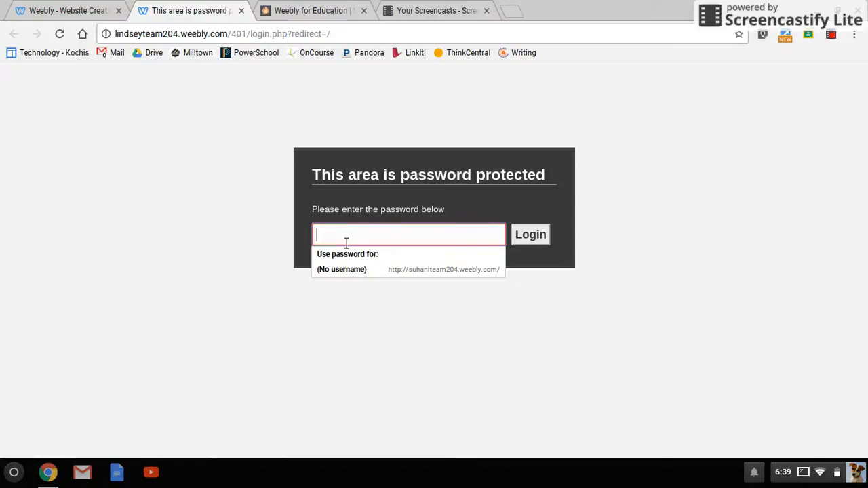
text(•)
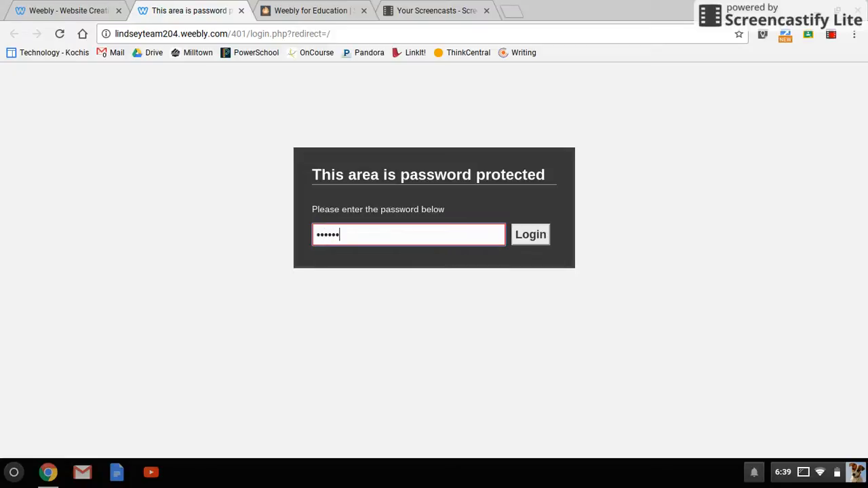
key(Return)
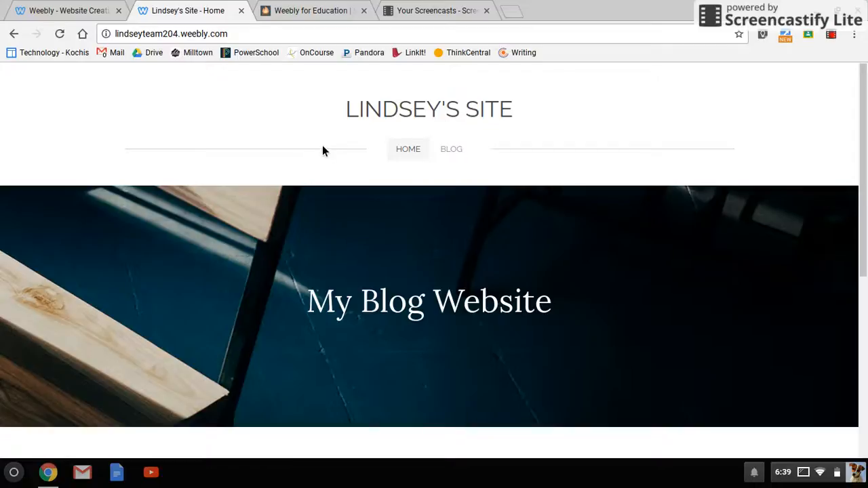
- On the live site, open the Blog page, check the Halloween post, then close the live site
scroll(322, 151, down, 5)
scroll(323, 151, up, 5)
scroll(266, 185, down, 3)
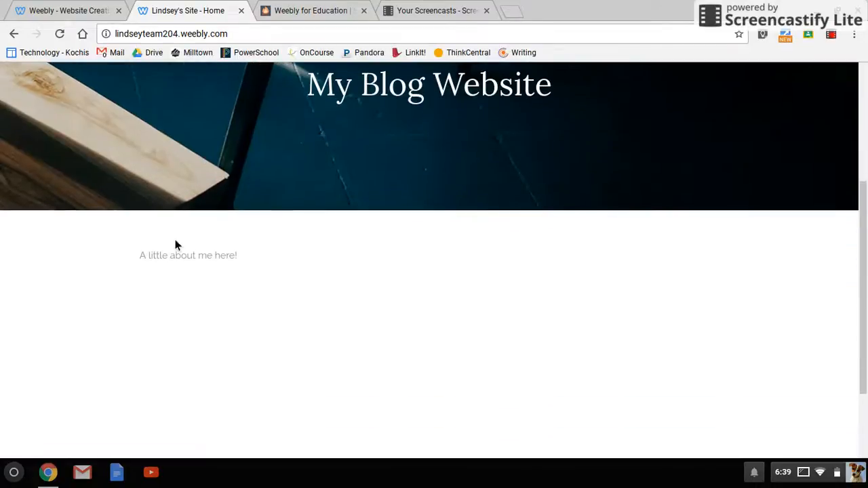
scroll(378, 221, up, 3)
click(447, 156)
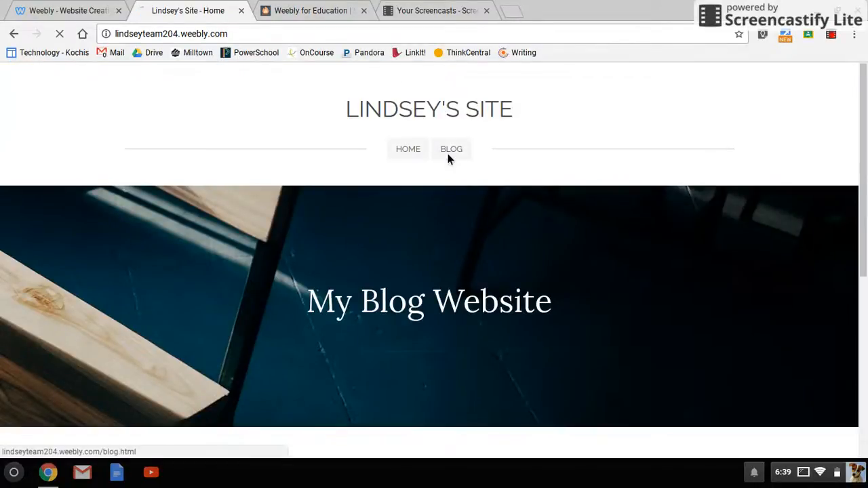
scroll(459, 156, down, 2)
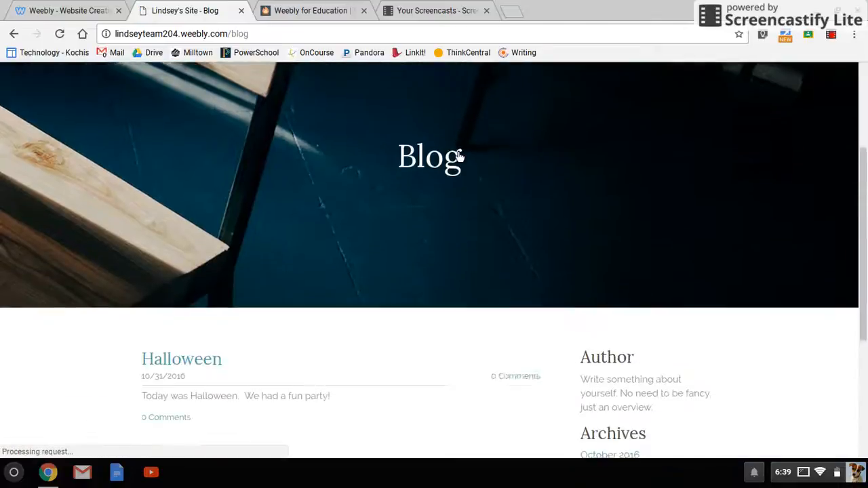
scroll(459, 156, down, 2)
scroll(453, 153, up, 4)
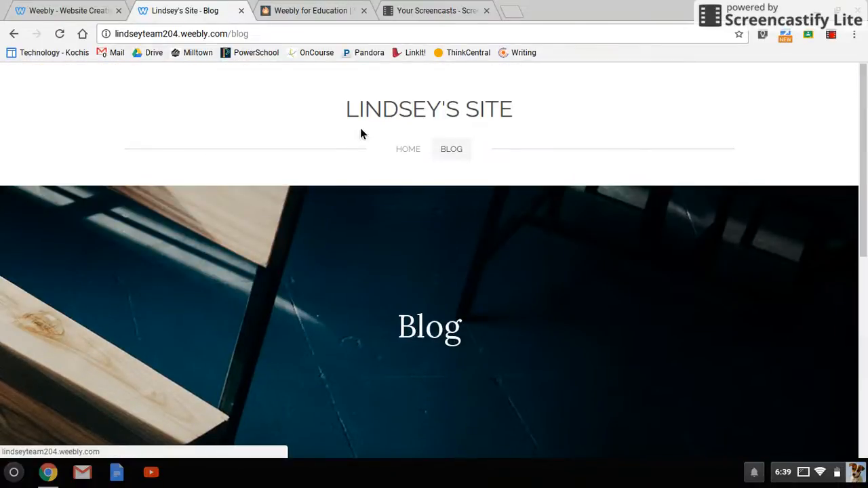
click(241, 10)
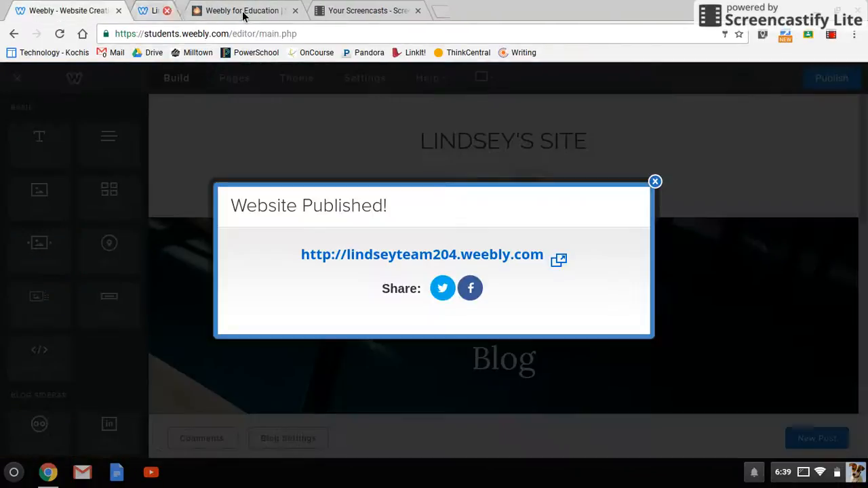
- Close the 'Website Published!' dialog so the editor shows the Blog page again
click(656, 182)
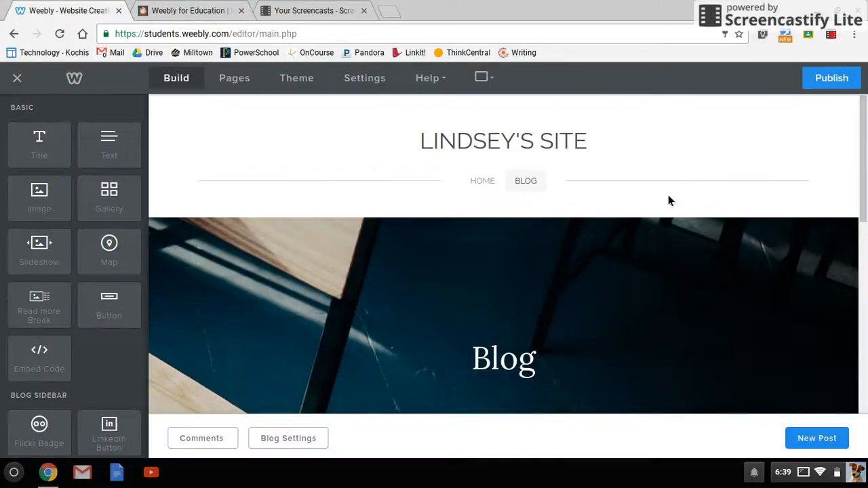
click(833, 36)
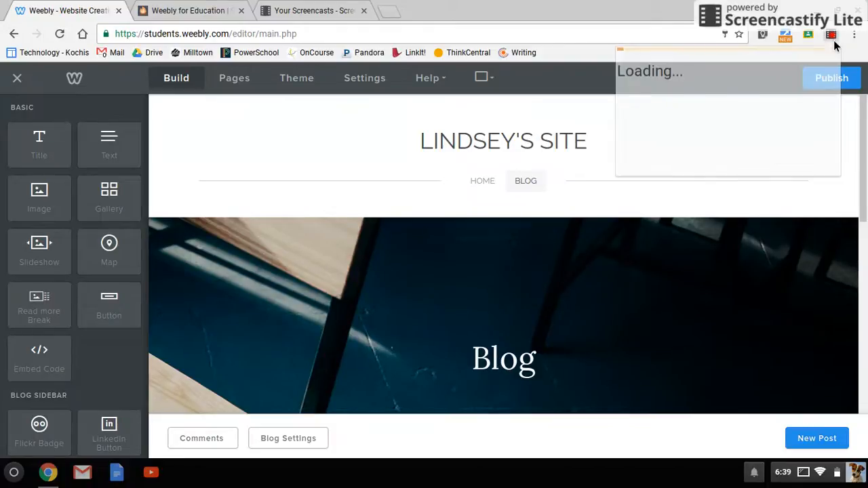